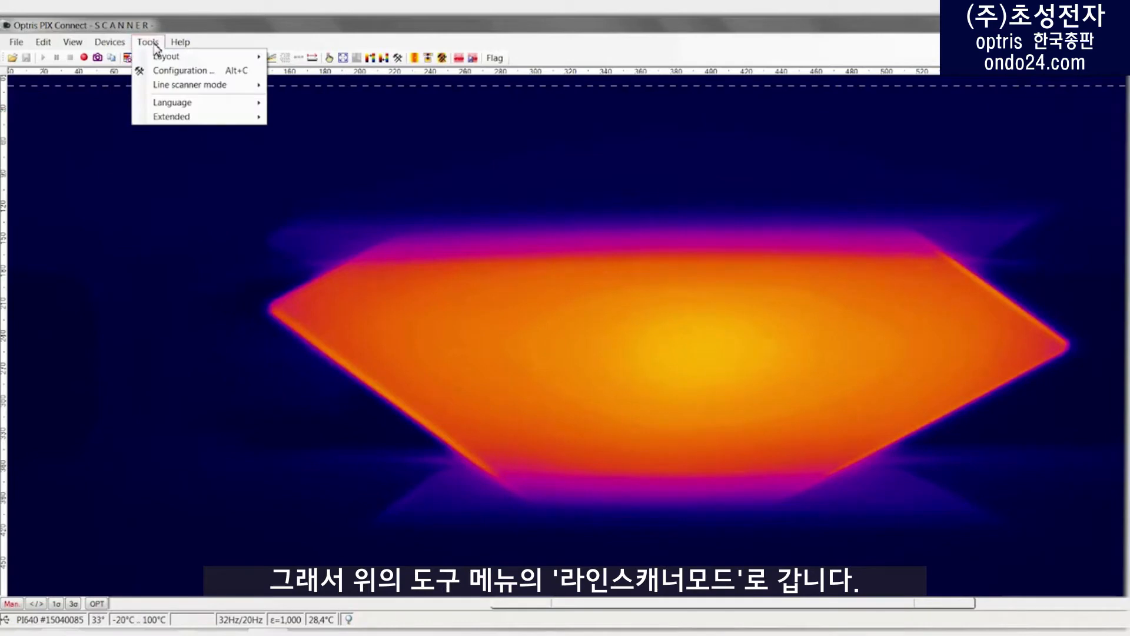
Step: Configure the line scanner for self-triggered mode, triggering above 50 °C, and apply the settings
{"action": "mouse_move", "coordinate": [185, 89]}
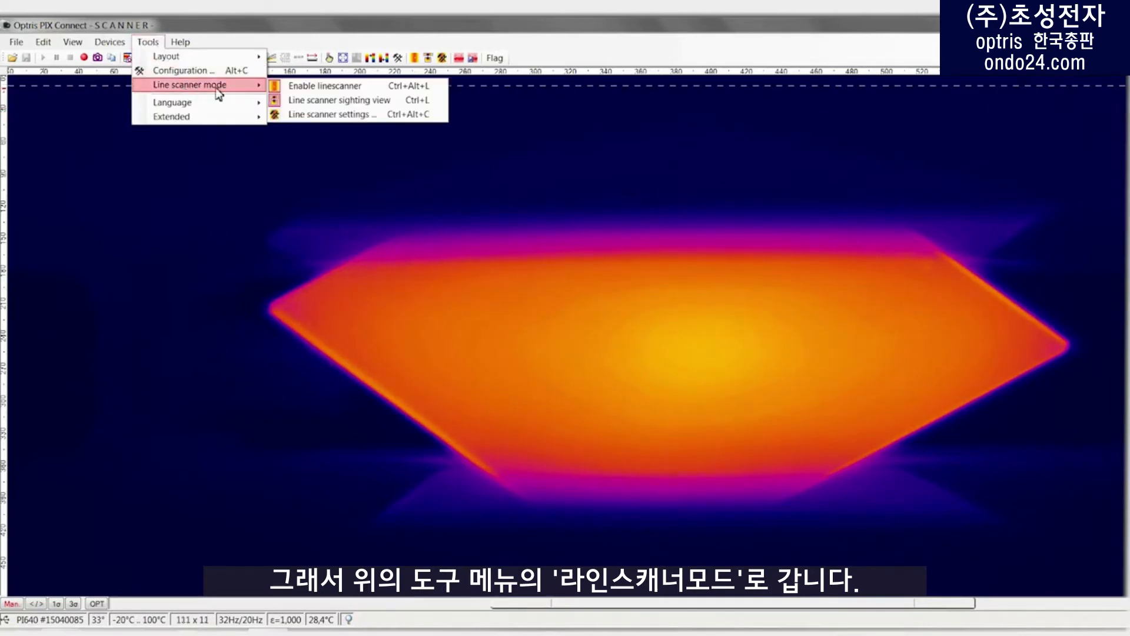
{"action": "left_click", "coordinate": [327, 114]}
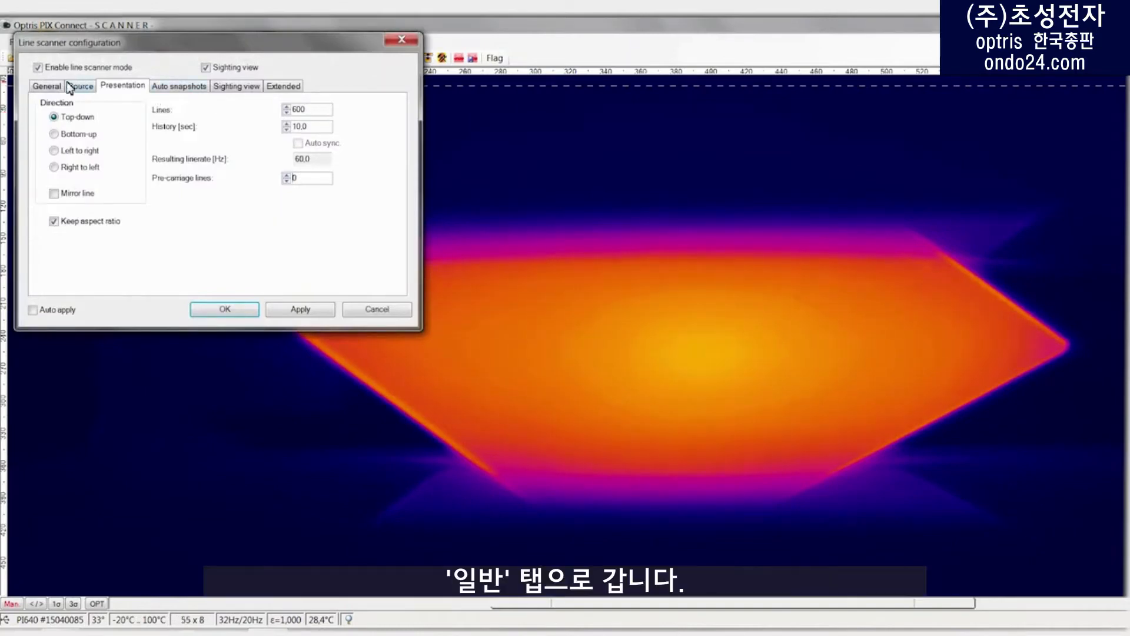
{"action": "left_click", "coordinate": [47, 88]}
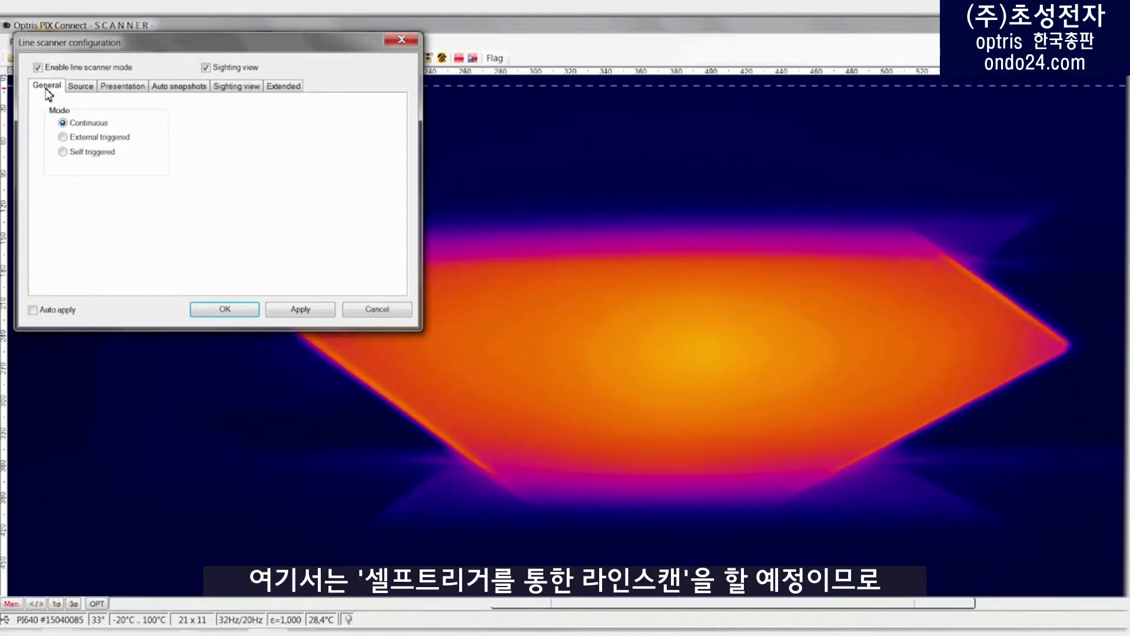
{"action": "left_click", "coordinate": [63, 153]}
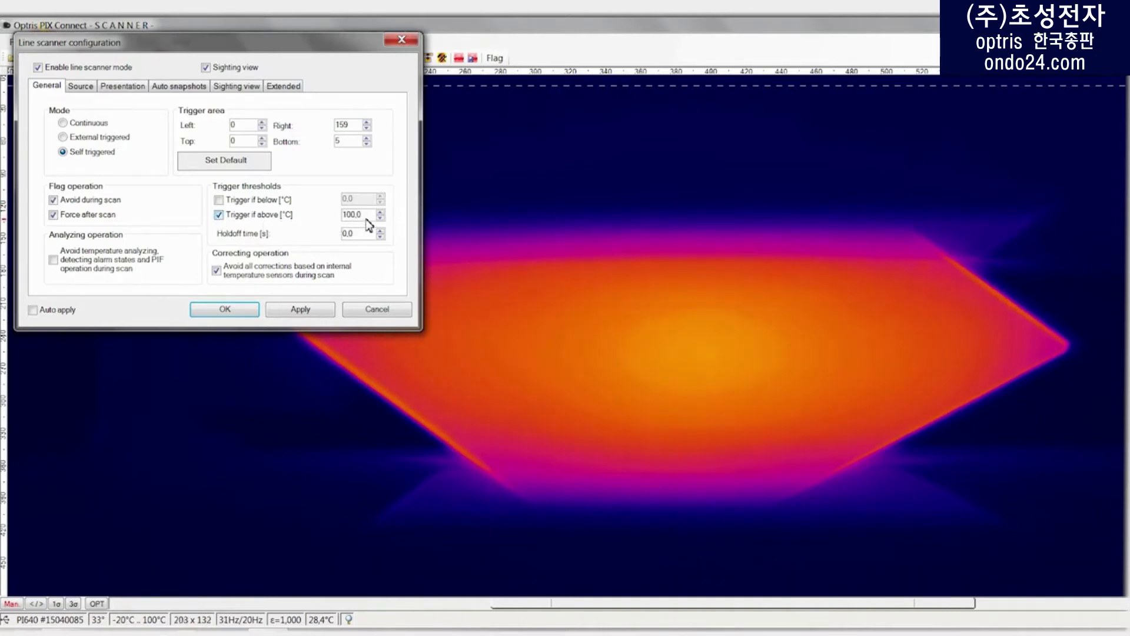
{"action": "left_click_drag", "start_coordinate": [367, 217], "coordinate": [308, 219]}
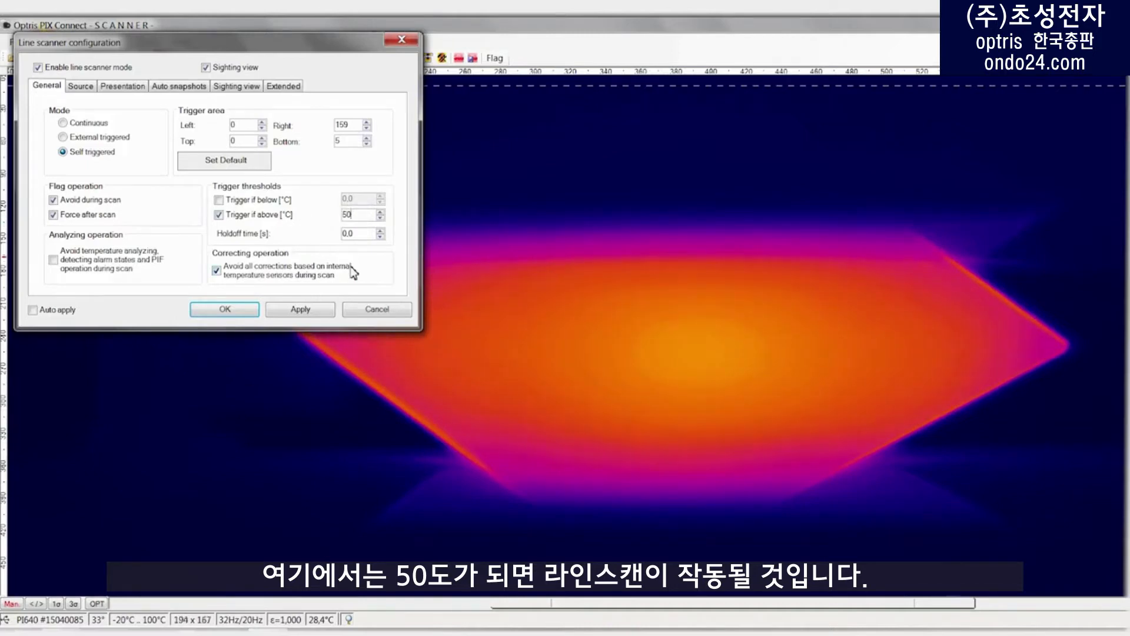
{"action": "type", "text": "50"}
{"action": "left_click", "coordinate": [301, 310]}
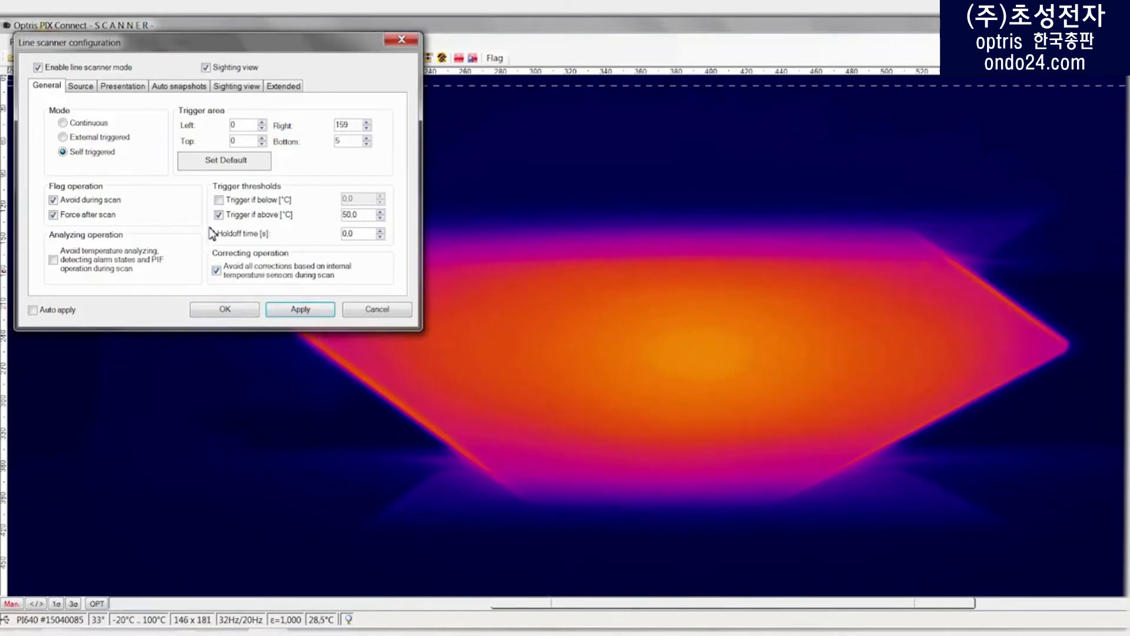
Step: Set the line scanner source to scan on a user defined line, then apply and close the configuration
{"action": "left_click", "coordinate": [82, 87]}
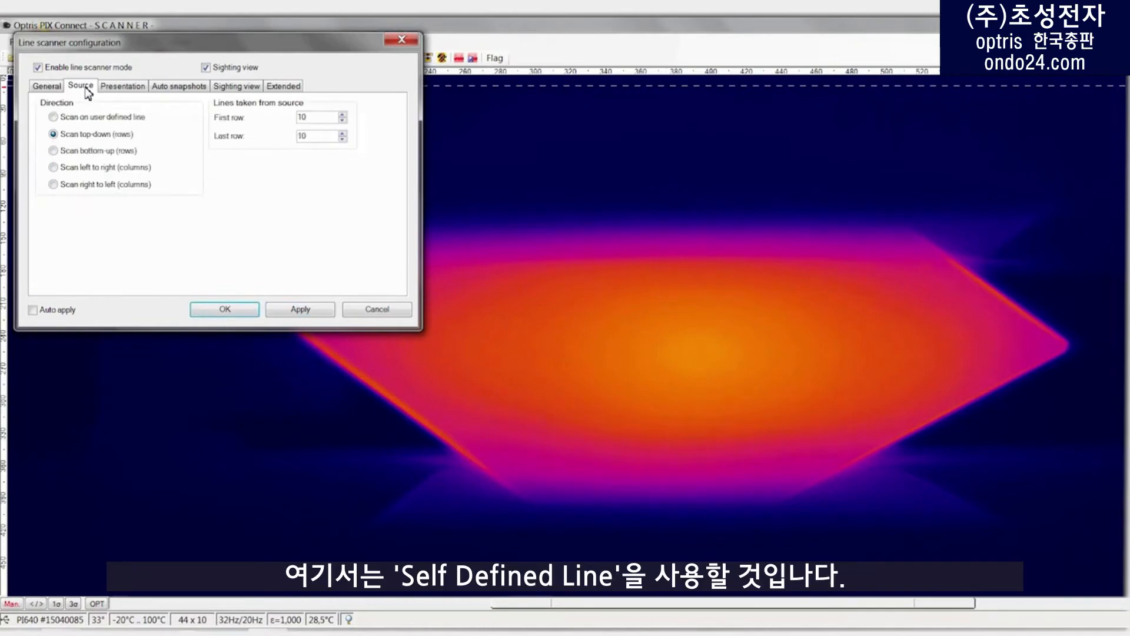
{"action": "left_click", "coordinate": [53, 118]}
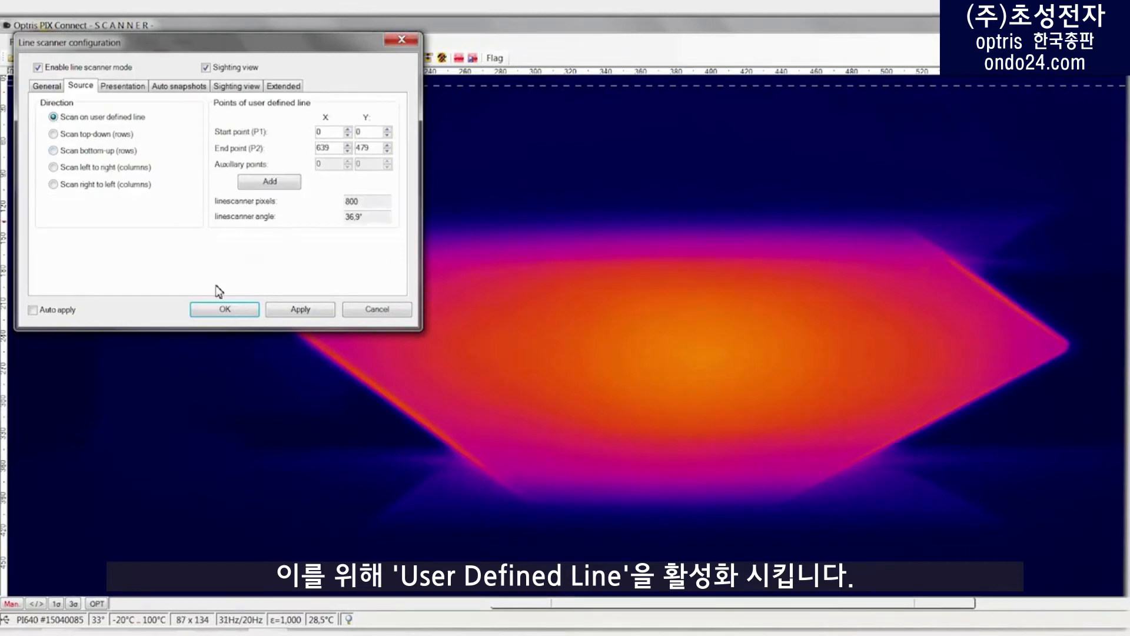
{"action": "left_click", "coordinate": [294, 315]}
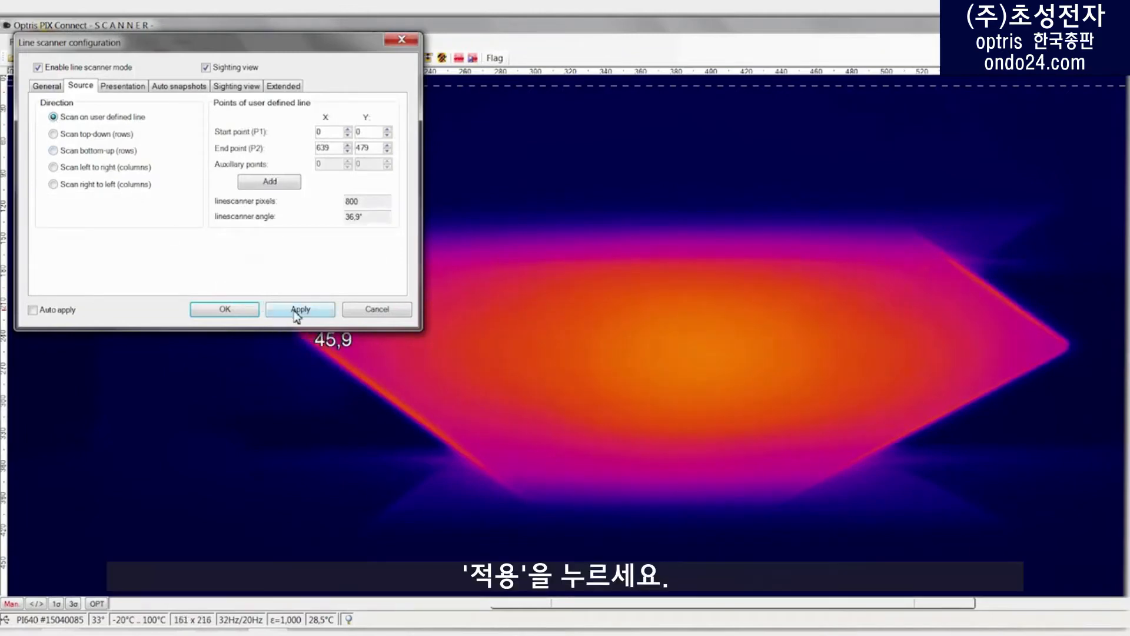
{"action": "left_click", "coordinate": [296, 316]}
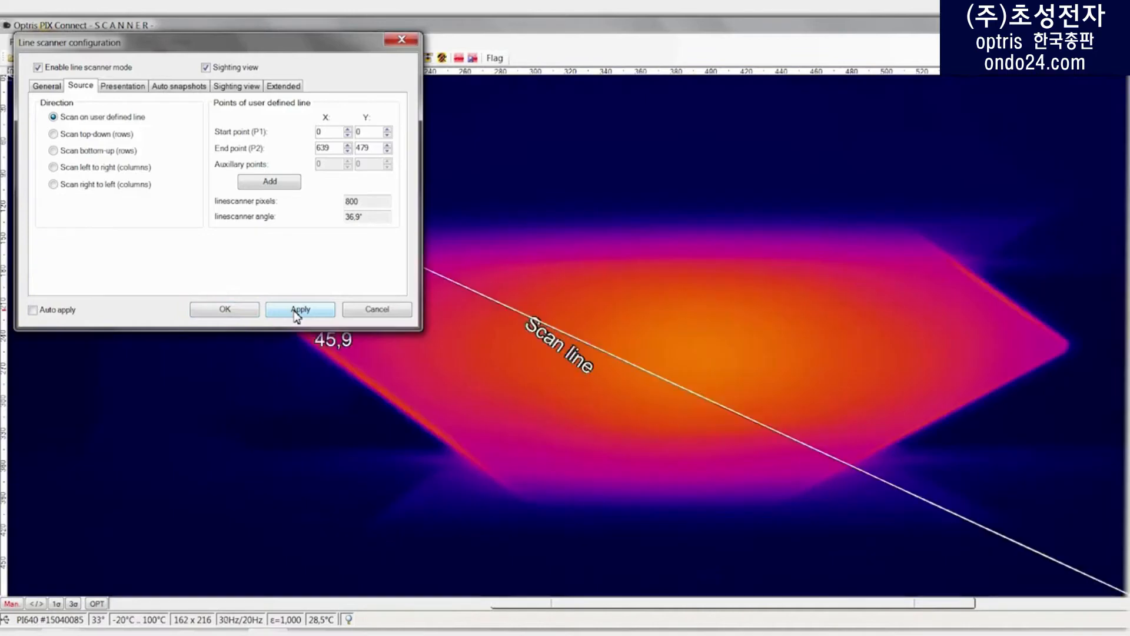
{"action": "left_click", "coordinate": [240, 310]}
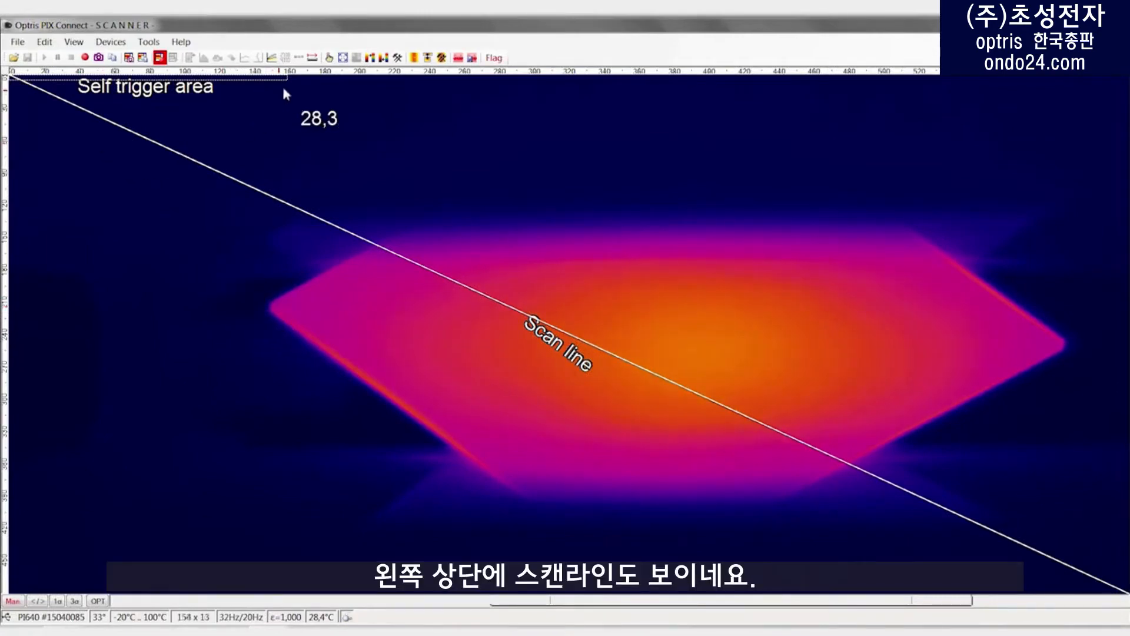
Step: Move the self trigger area onto the hot glass and stretch it across from about x 200 to x 537
{"action": "left_click_drag", "start_coordinate": [290, 88], "coordinate": [789, 277]}
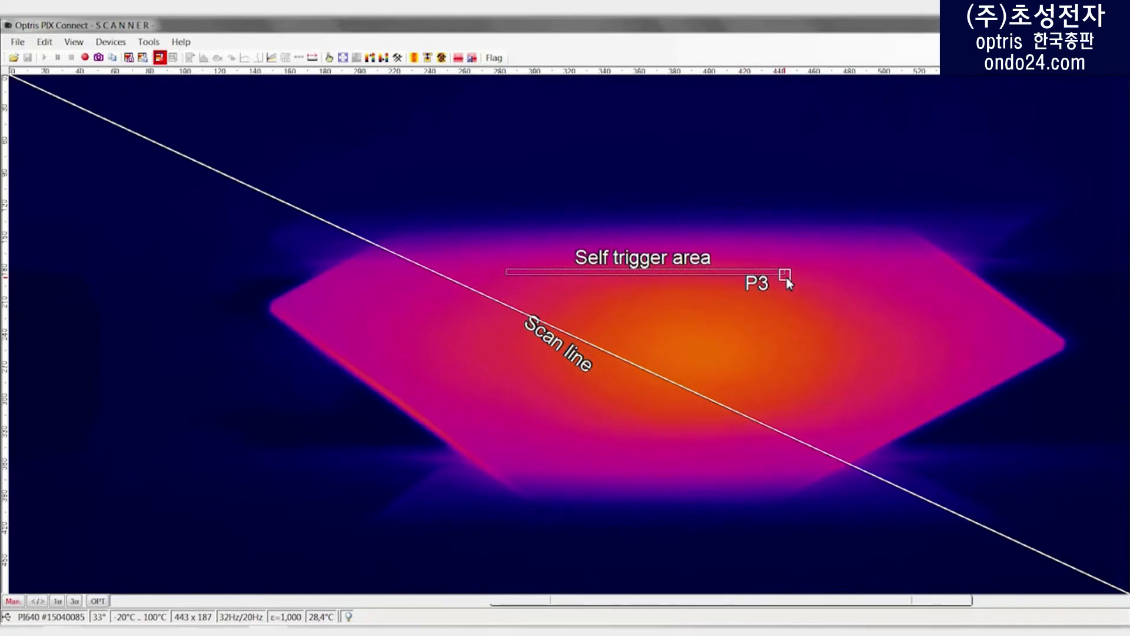
{"action": "left_click_drag", "start_coordinate": [788, 280], "coordinate": [951, 284]}
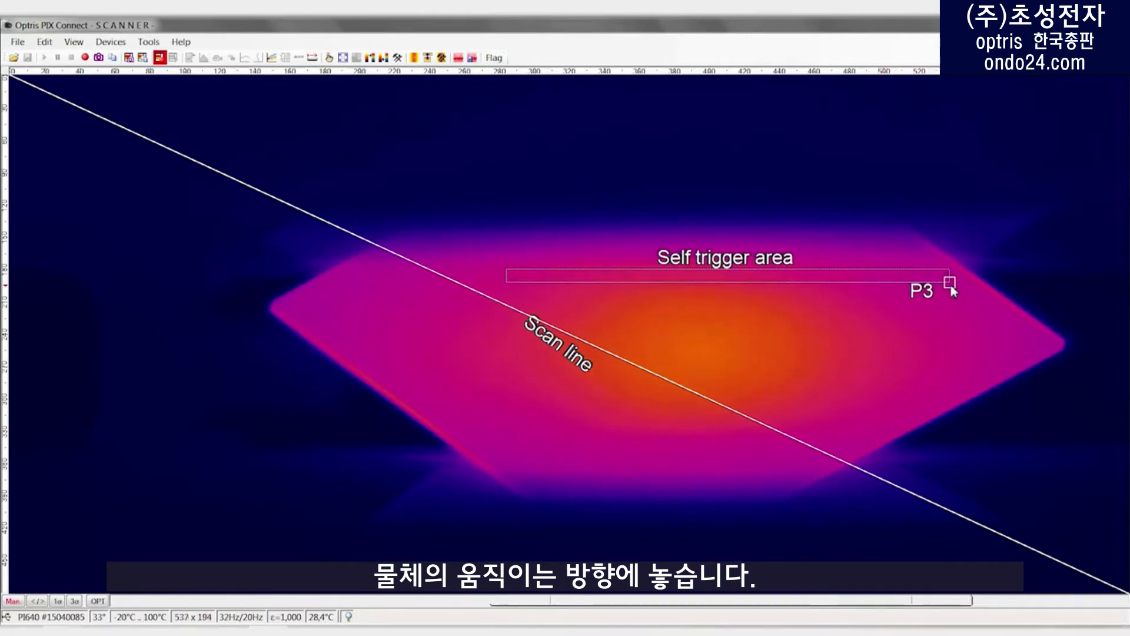
{"action": "left_click_drag", "start_coordinate": [506, 285], "coordinate": [362, 286]}
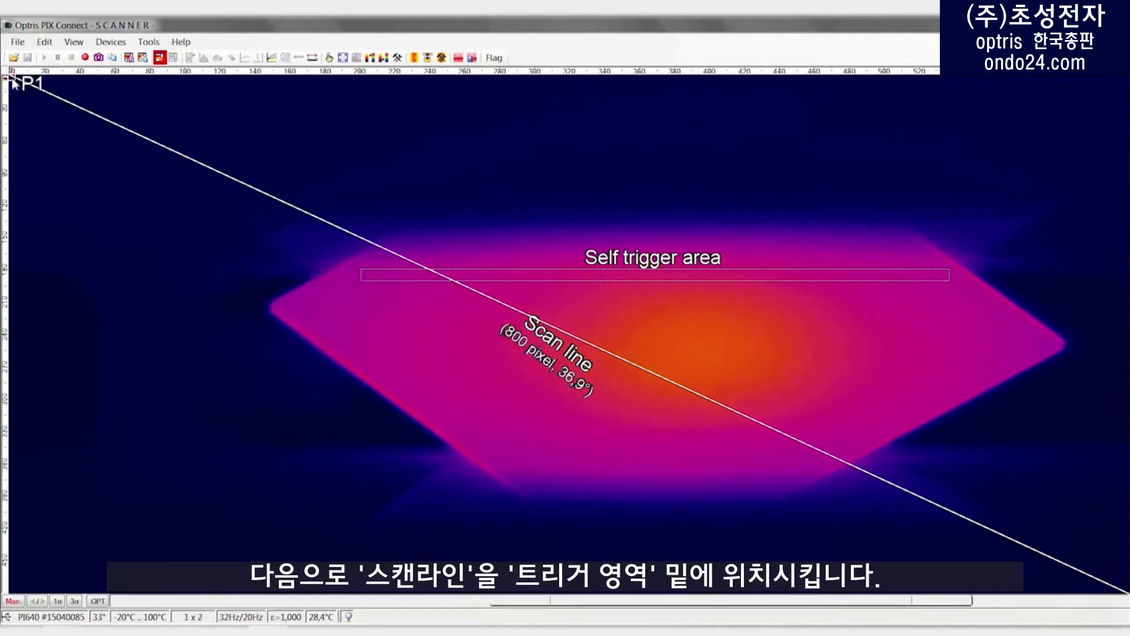
Step: Place the scan line horizontally below the self trigger area, from about (57, 245) to (632, 245)
{"action": "left_click_drag", "start_coordinate": [24, 89], "coordinate": [257, 347]}
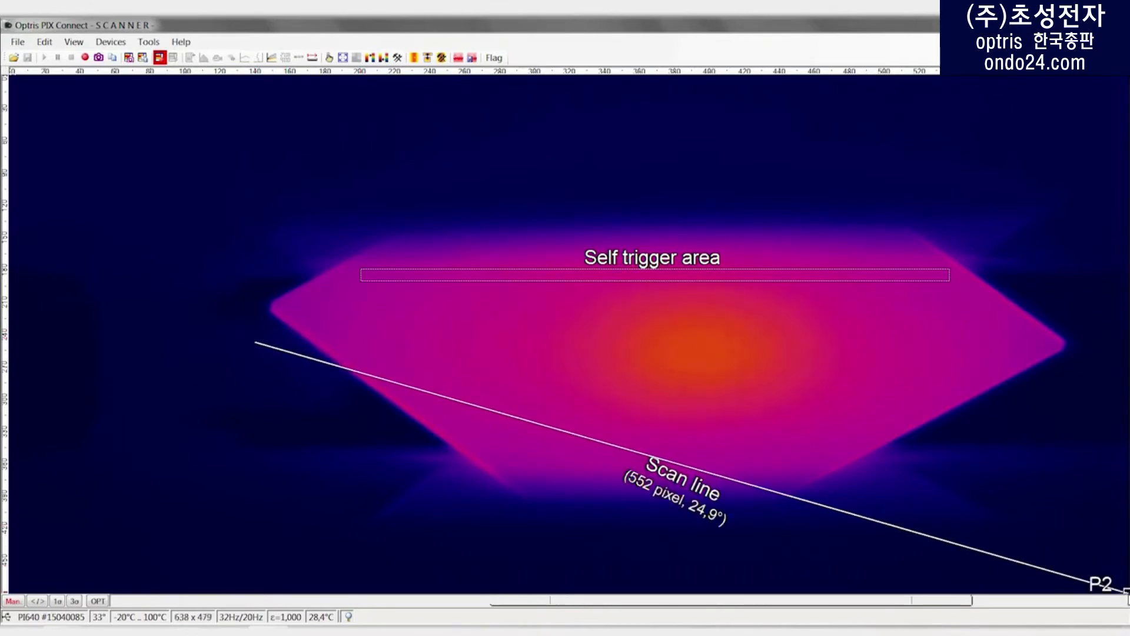
{"action": "left_click_drag", "start_coordinate": [1126, 590], "coordinate": [1117, 345]}
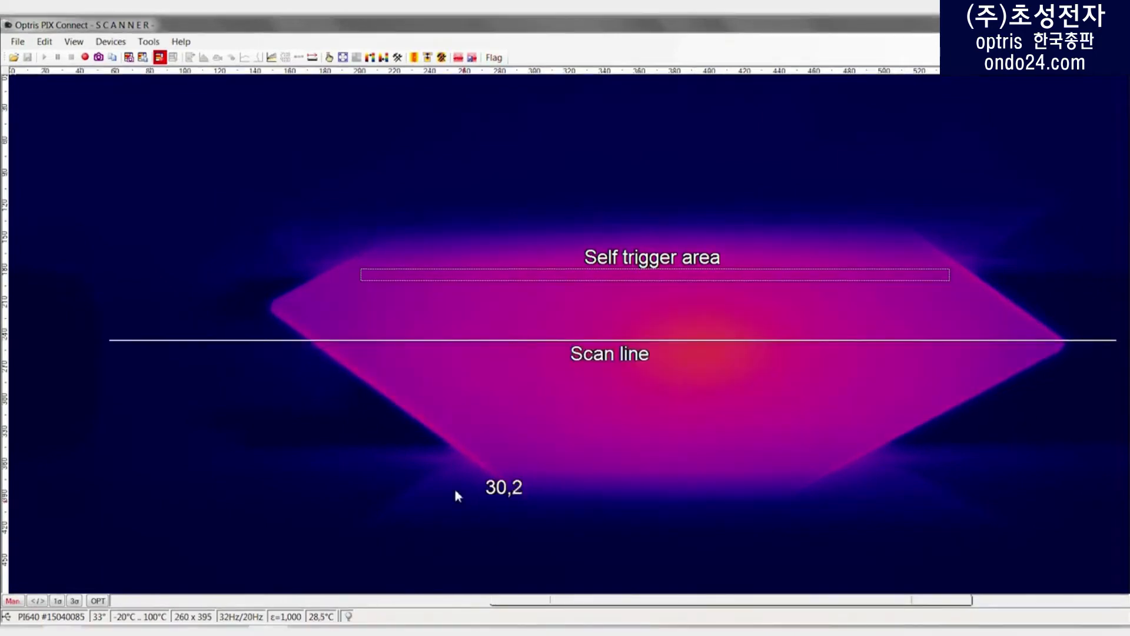
Step: Set the line scanner presentation to 320 lines with a 10-second history and check the resulting line rate
{"action": "left_click", "coordinate": [149, 42]}
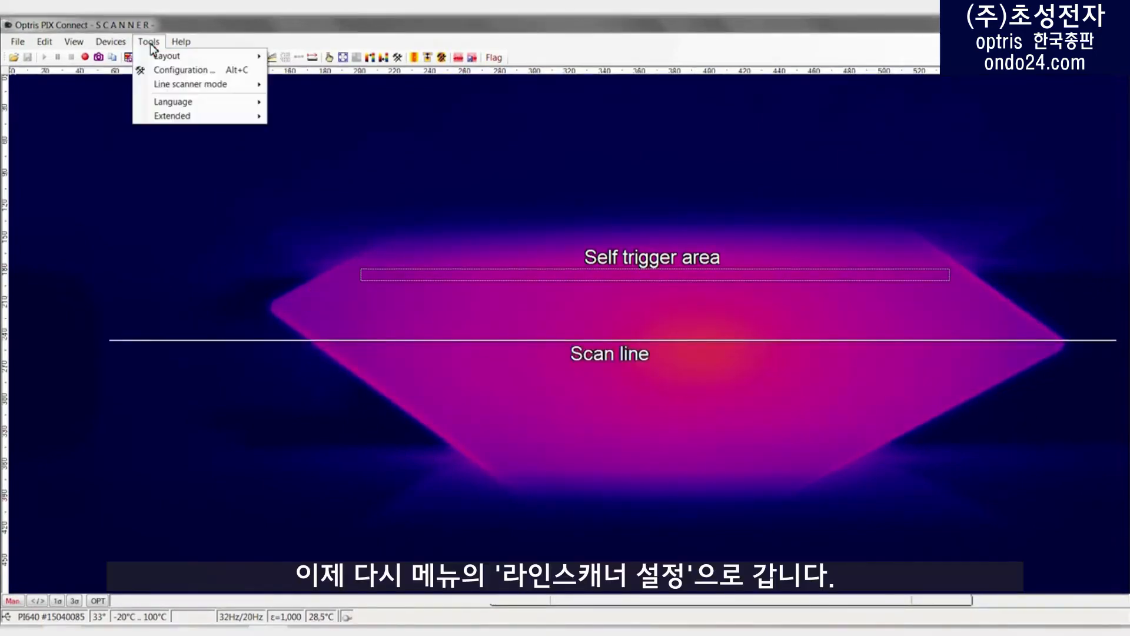
{"action": "mouse_move", "coordinate": [175, 83]}
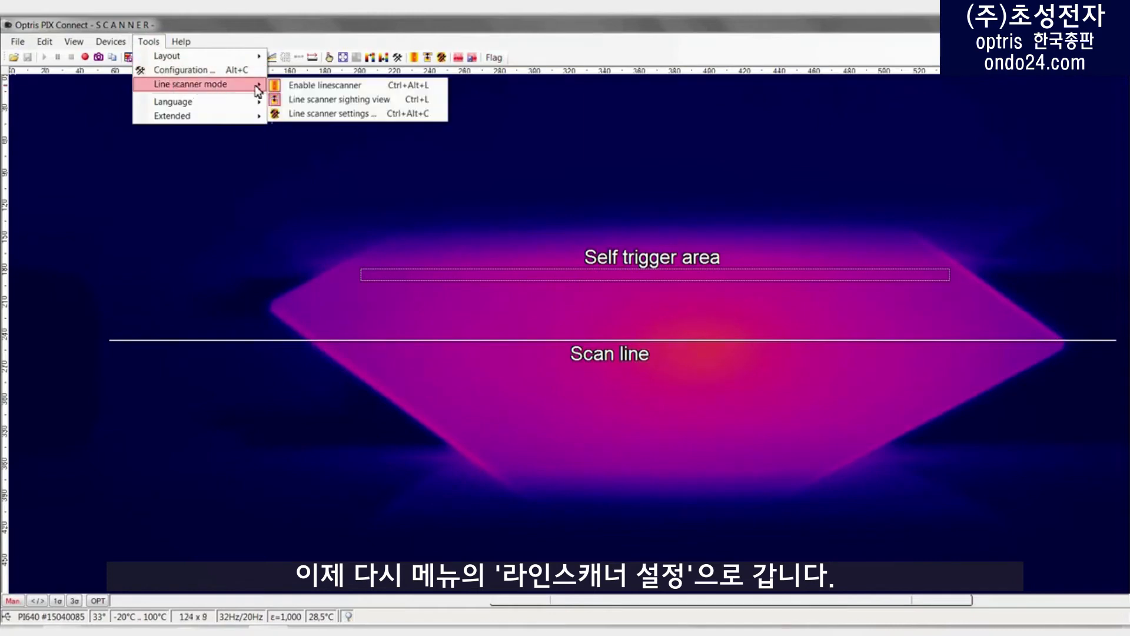
{"action": "left_click", "coordinate": [328, 115]}
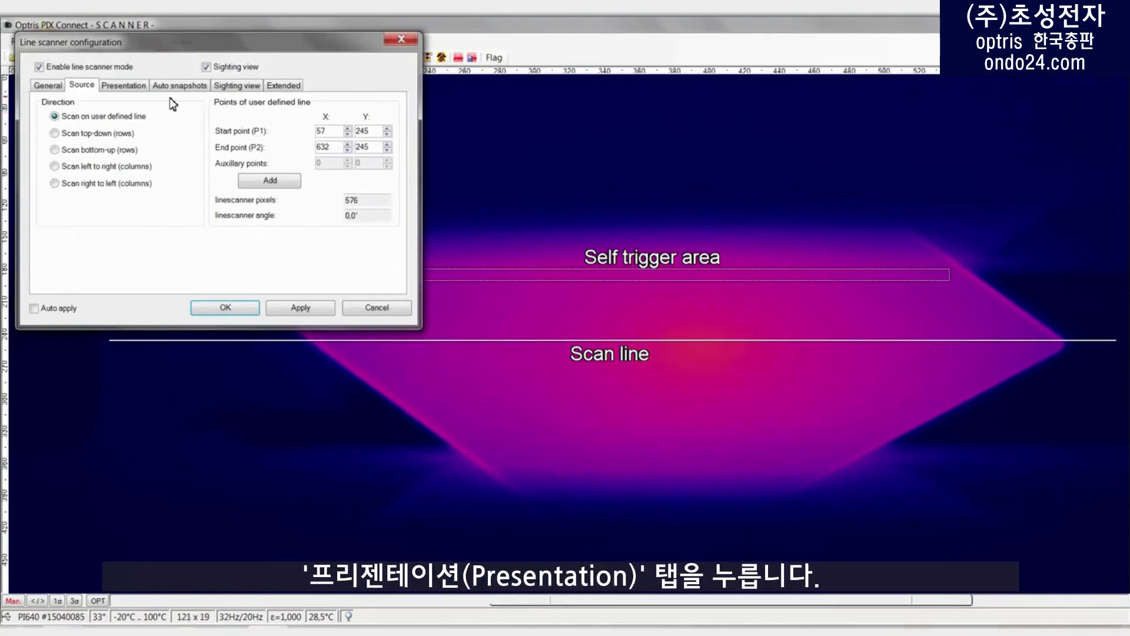
{"action": "left_click", "coordinate": [134, 93]}
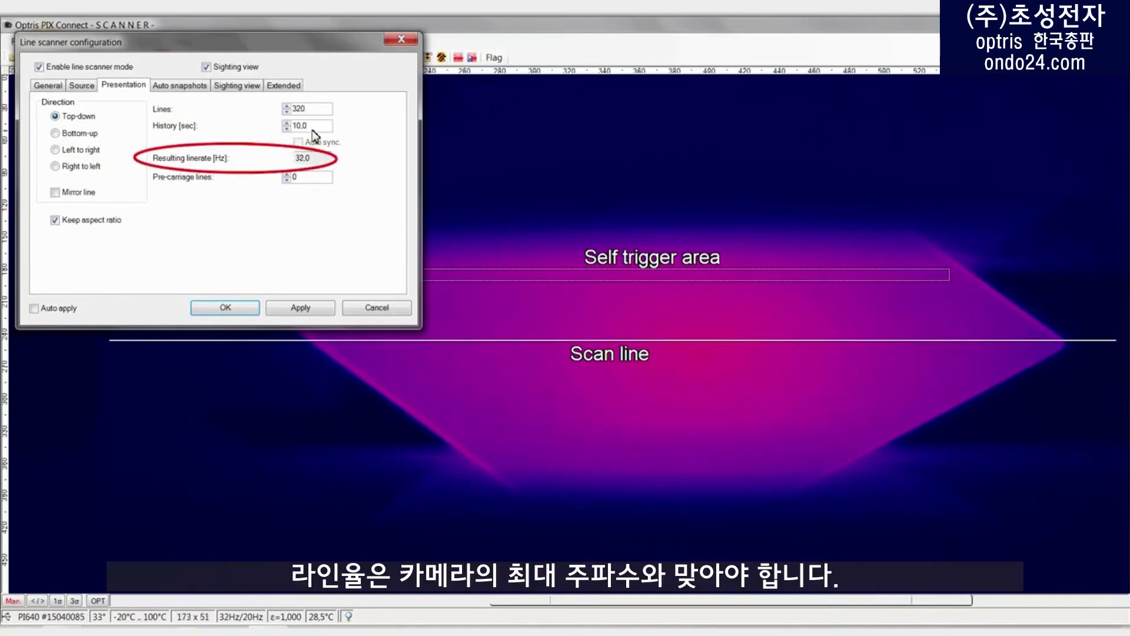
{"action": "left_click_drag", "start_coordinate": [322, 159], "coordinate": [280, 158]}
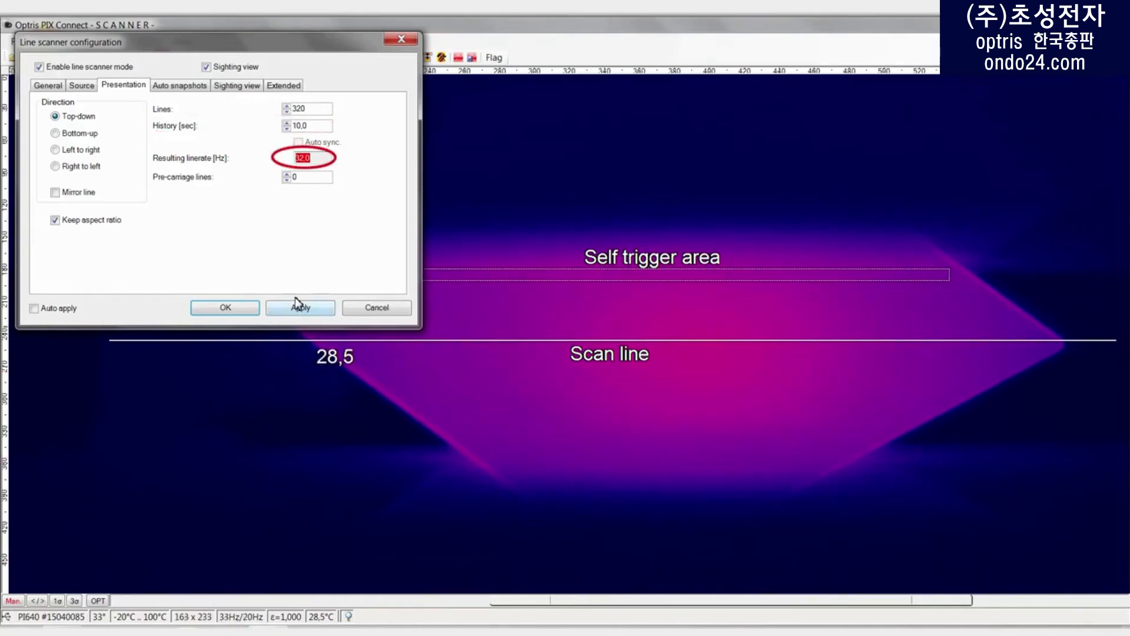
Step: Enable automatic snapshots after every 1 linescan, then apply and close the line scanner configuration
{"action": "left_click", "coordinate": [201, 88]}
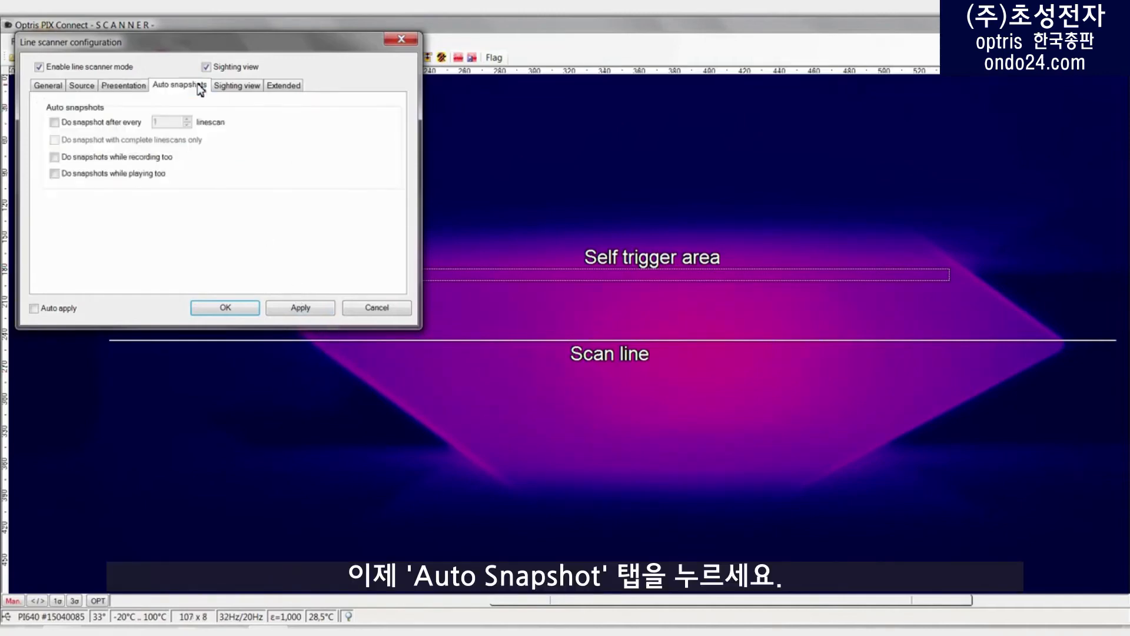
{"action": "left_click", "coordinate": [54, 122]}
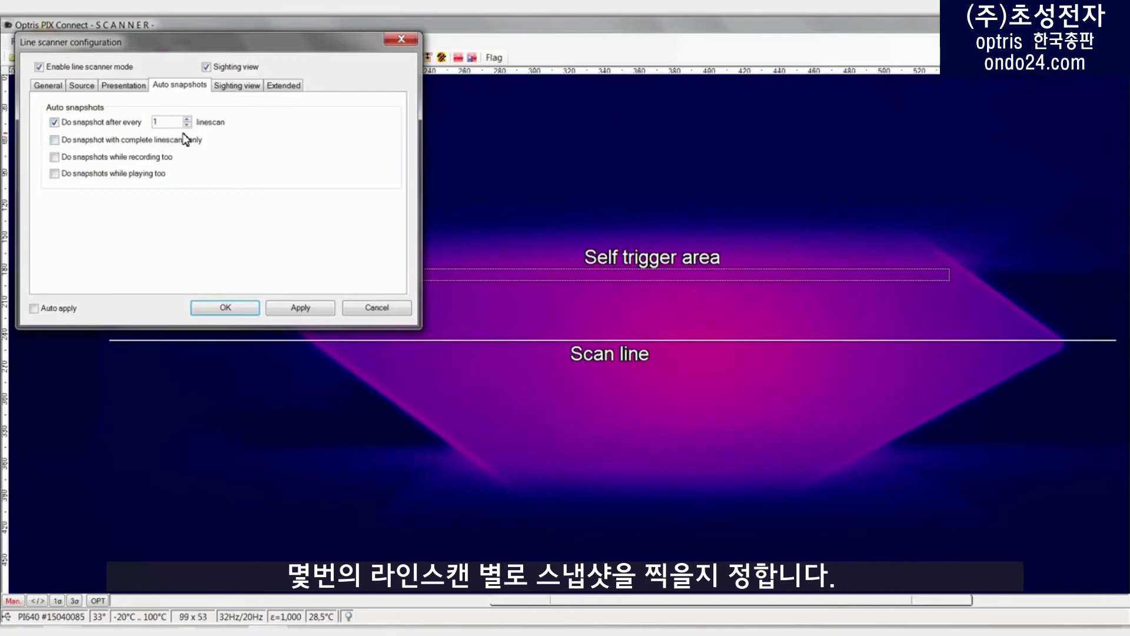
{"action": "left_click", "coordinate": [309, 313]}
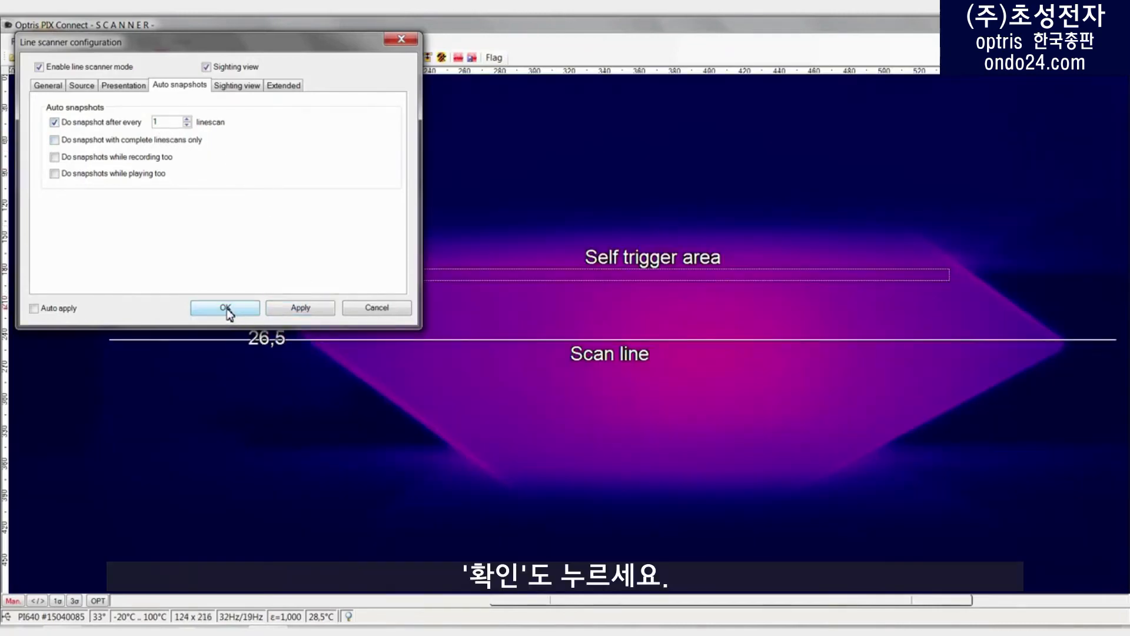
{"action": "left_click", "coordinate": [226, 308]}
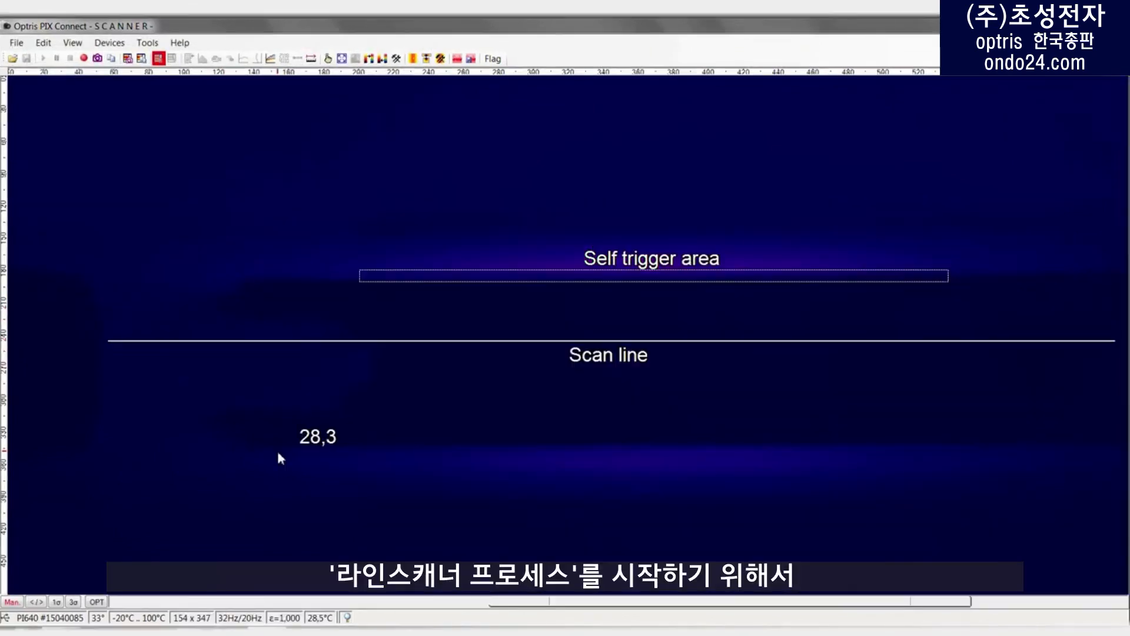
Step: Turn off the line scanner sighting view to display the line scan process
{"action": "left_click", "coordinate": [146, 47]}
{"action": "mouse_move", "coordinate": [177, 89]}
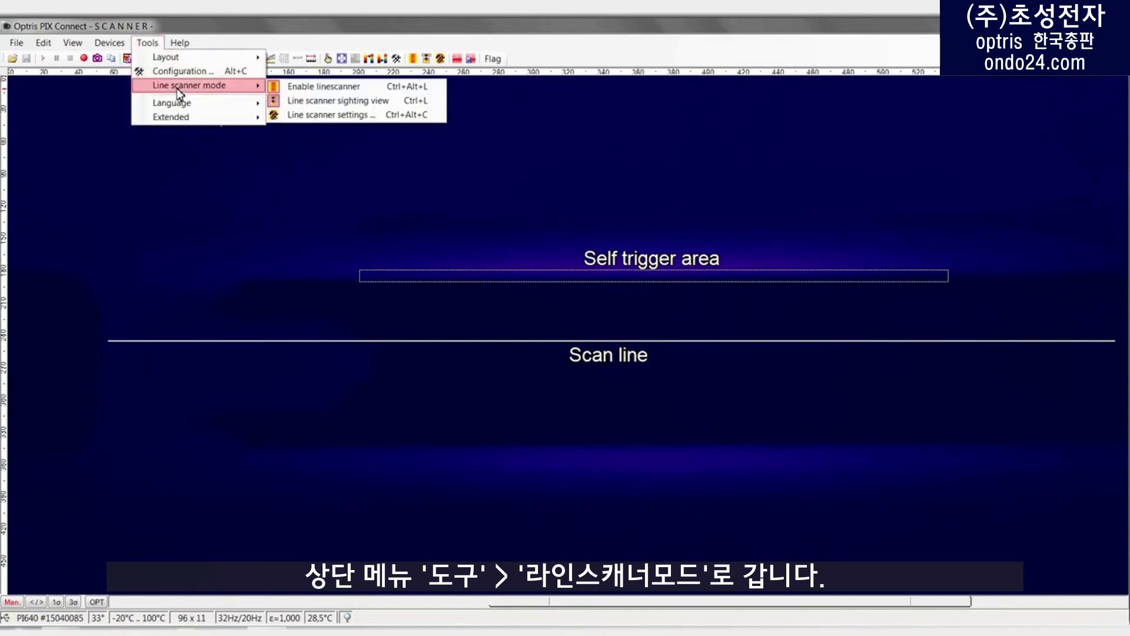
{"action": "left_click", "coordinate": [339, 106]}
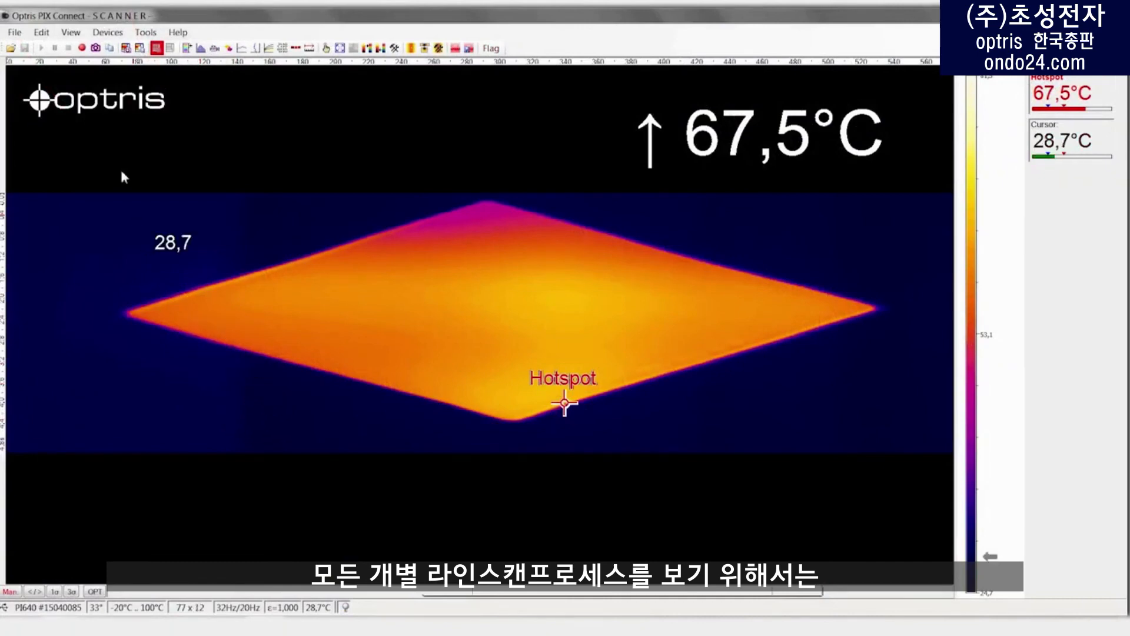
Step: Show the snapshot history window and dock it at the outer edge, beside the digital temperature displays
{"action": "left_click", "coordinate": [72, 34]}
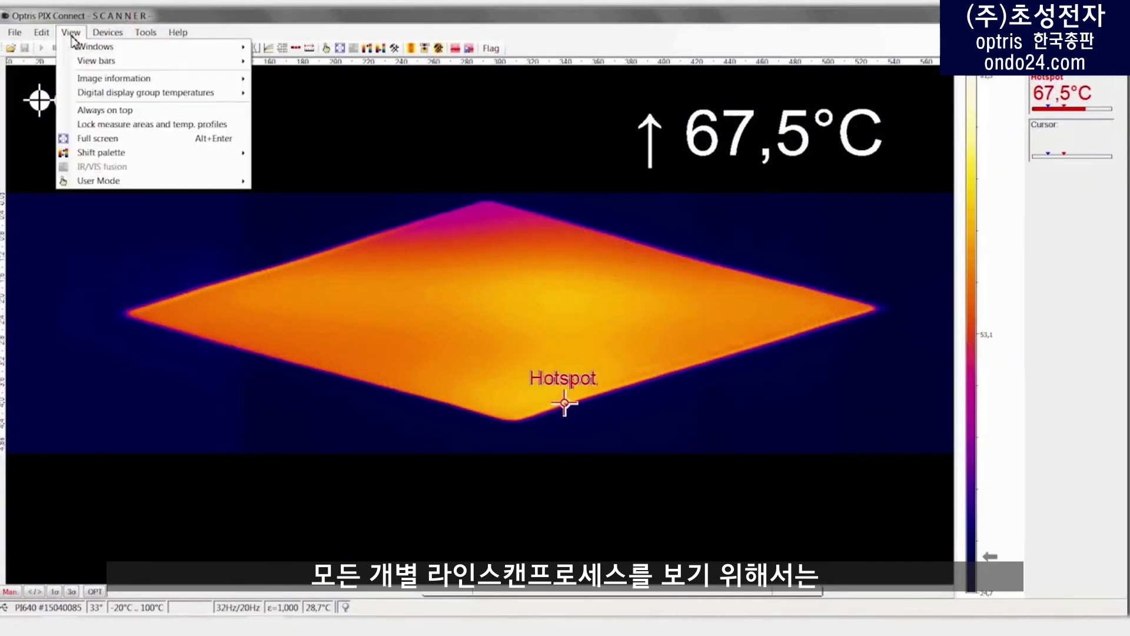
{"action": "mouse_move", "coordinate": [140, 46]}
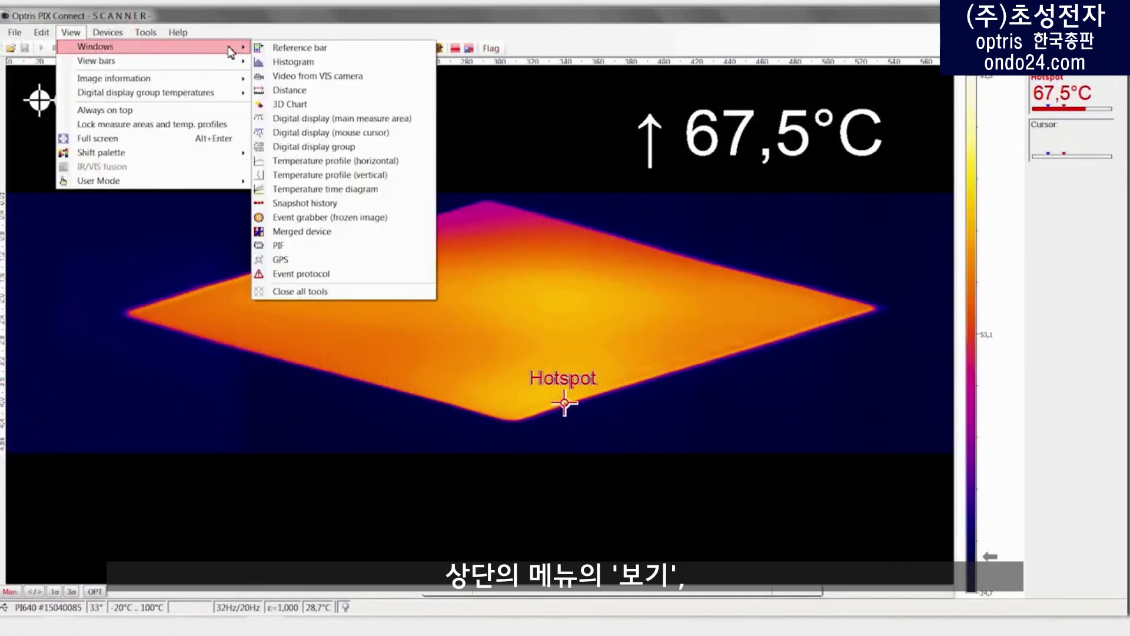
{"action": "left_click", "coordinate": [307, 207]}
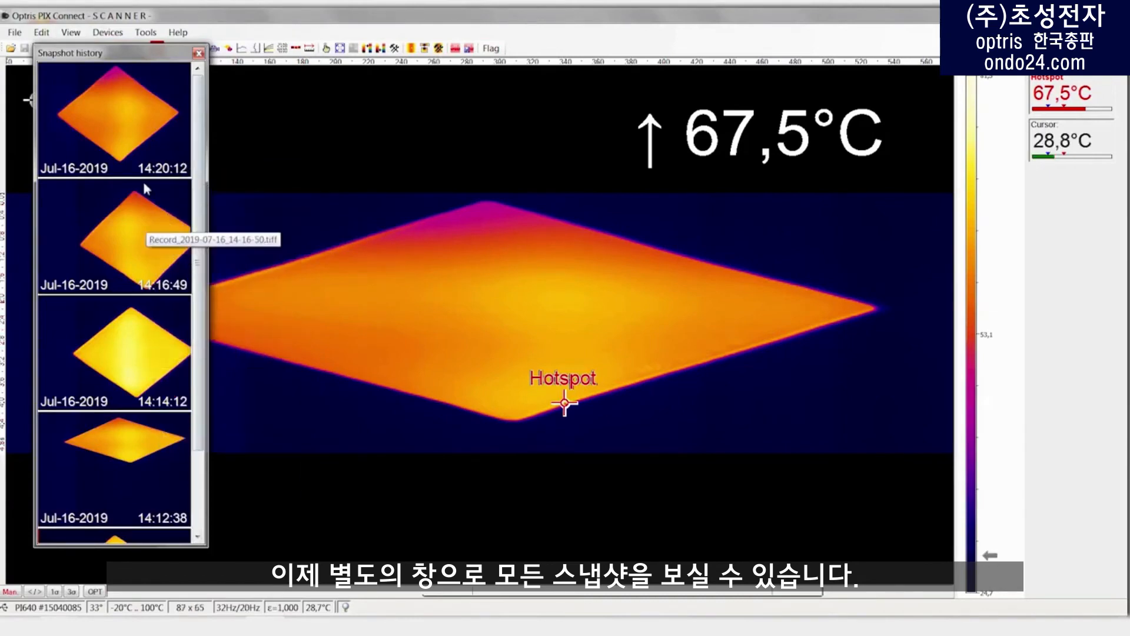
{"action": "left_click_drag", "start_coordinate": [133, 52], "coordinate": [1093, 333]}
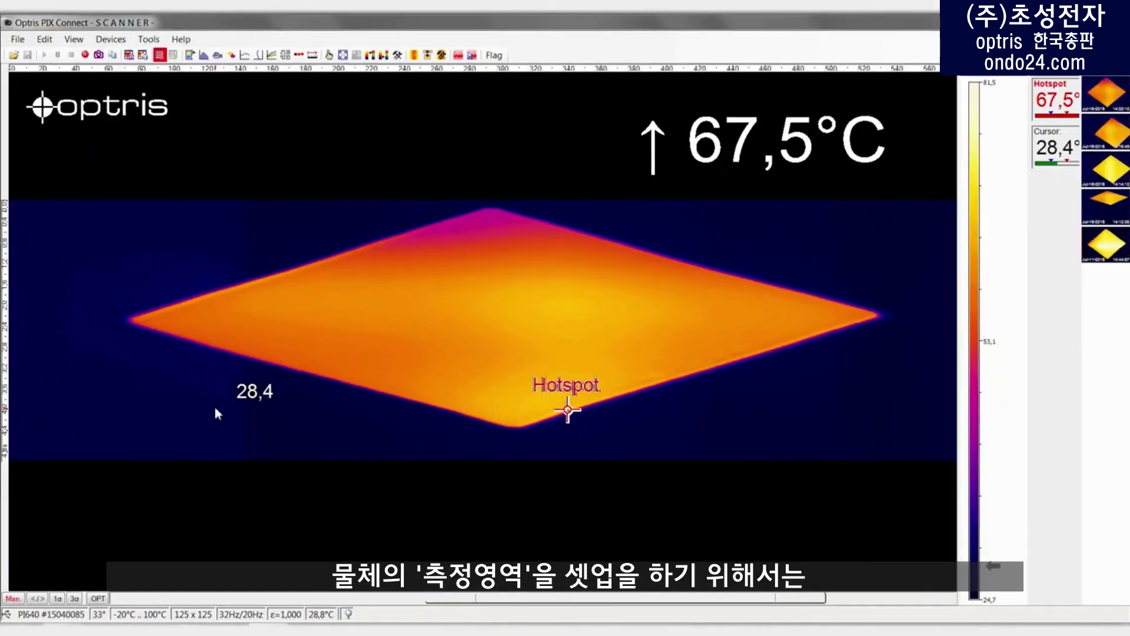
Step: Add a new measure area in the configuration and name it "sheet glass"
{"action": "left_click", "coordinate": [149, 39]}
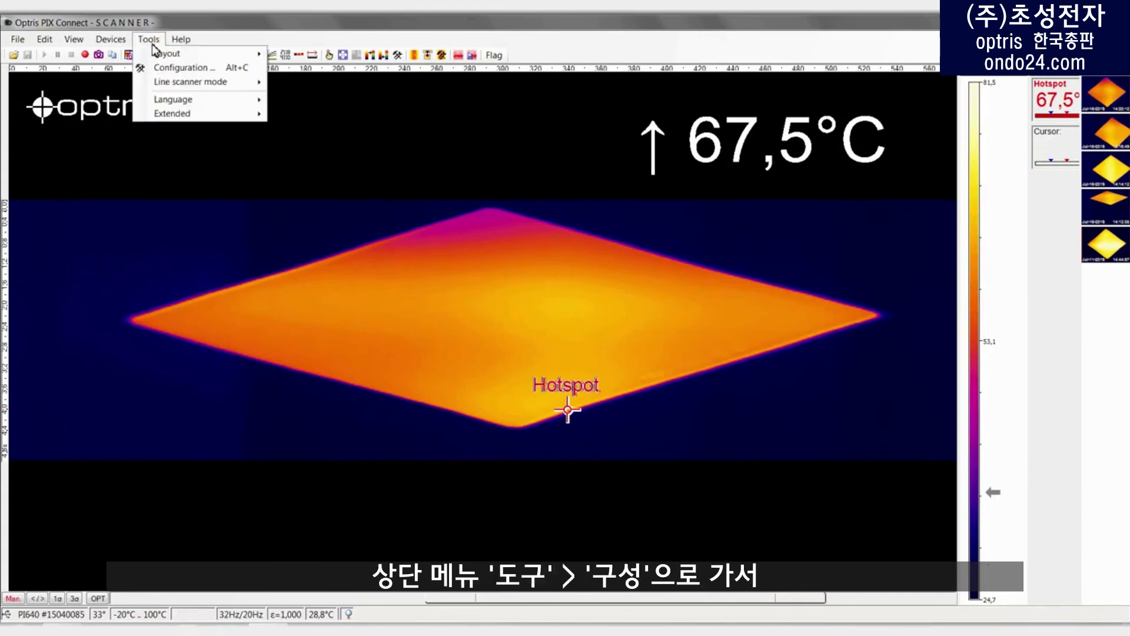
{"action": "left_click", "coordinate": [159, 66]}
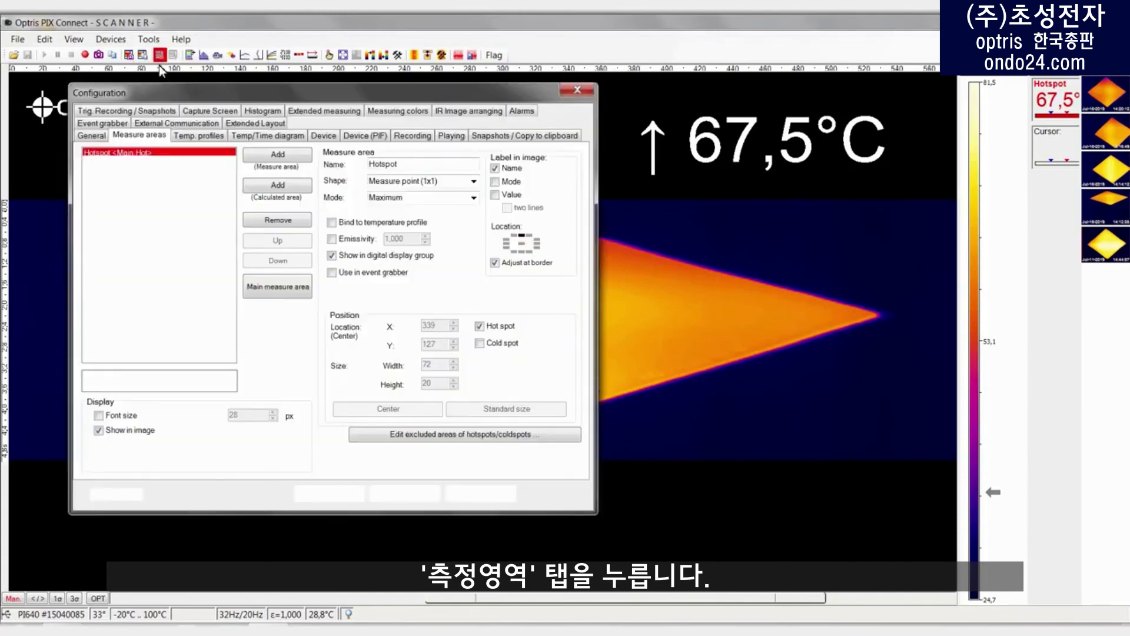
{"action": "left_click", "coordinate": [277, 160]}
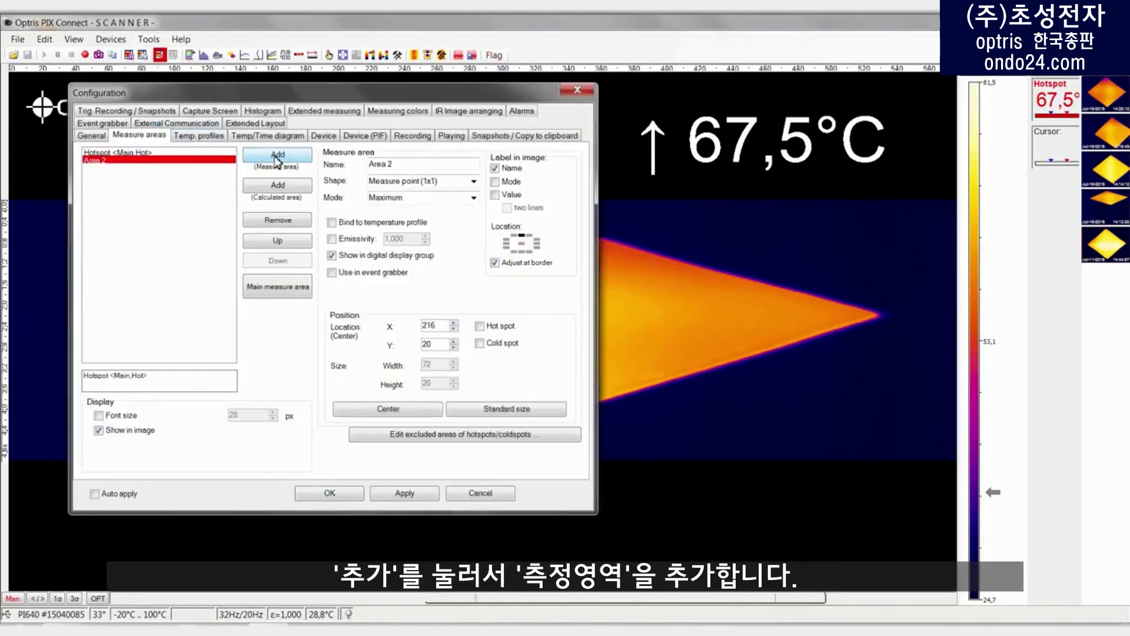
{"action": "left_click_drag", "start_coordinate": [391, 167], "coordinate": [359, 165]}
{"action": "type", "text": "sheet glass"}
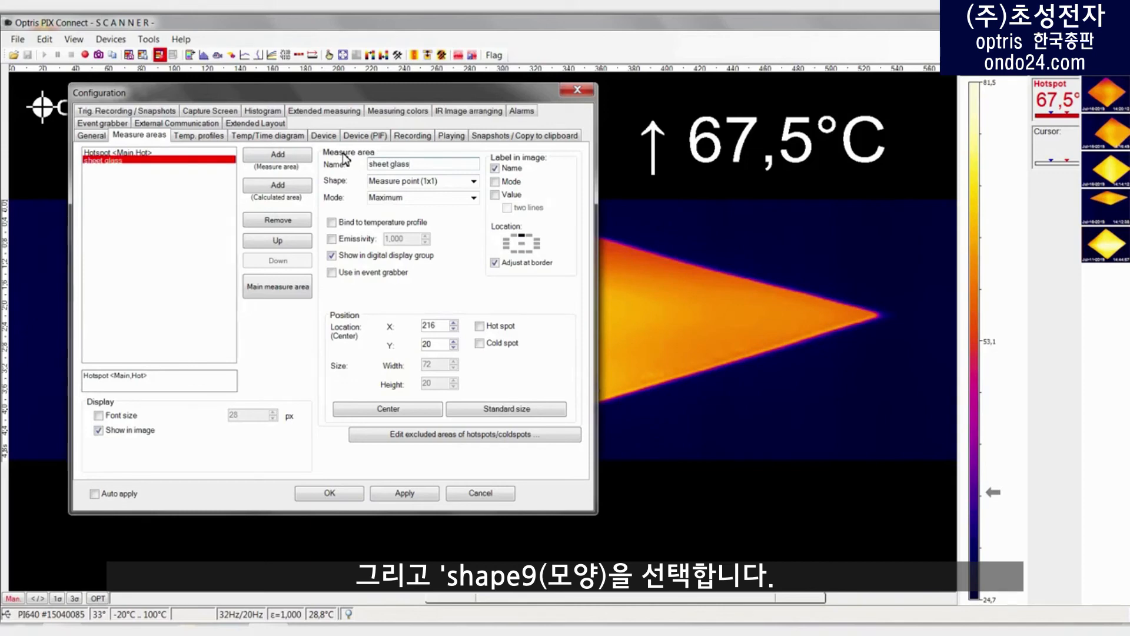
Step: Set the shape of the "sheet glass" measure area to Polygon, then apply and close the configuration
{"action": "left_click", "coordinate": [474, 183]}
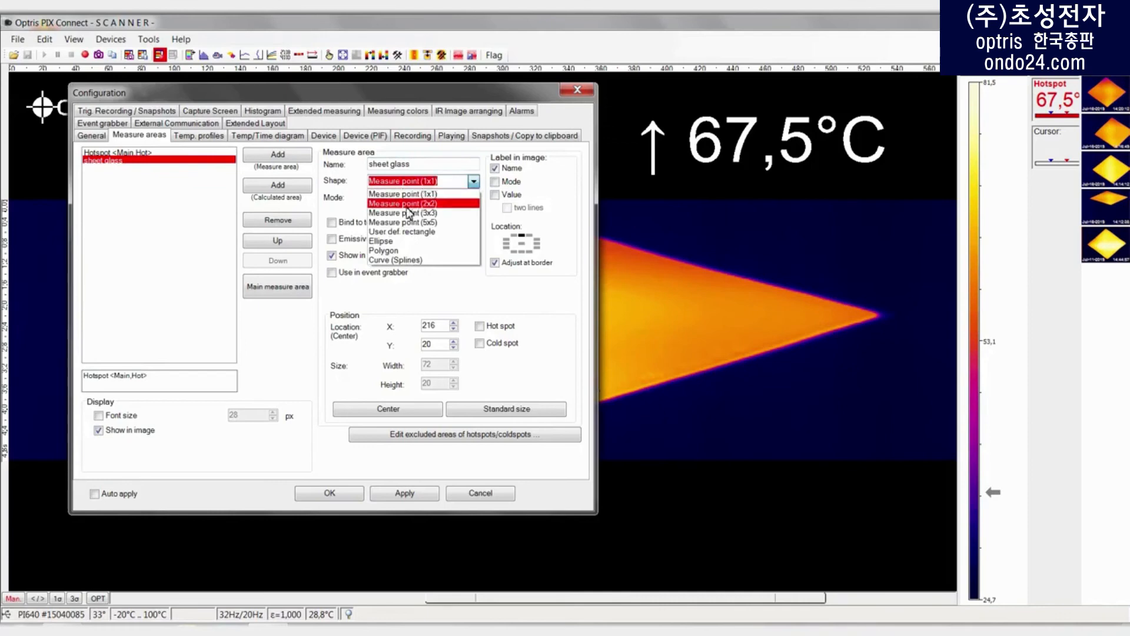
{"action": "left_click", "coordinate": [398, 252]}
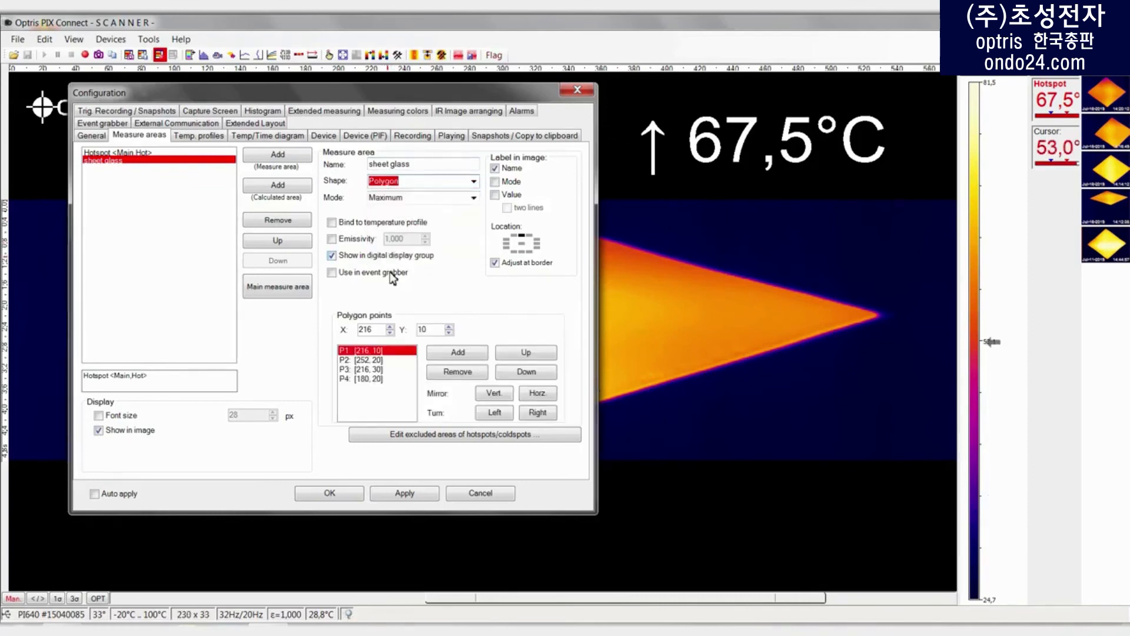
{"action": "left_click", "coordinate": [389, 497]}
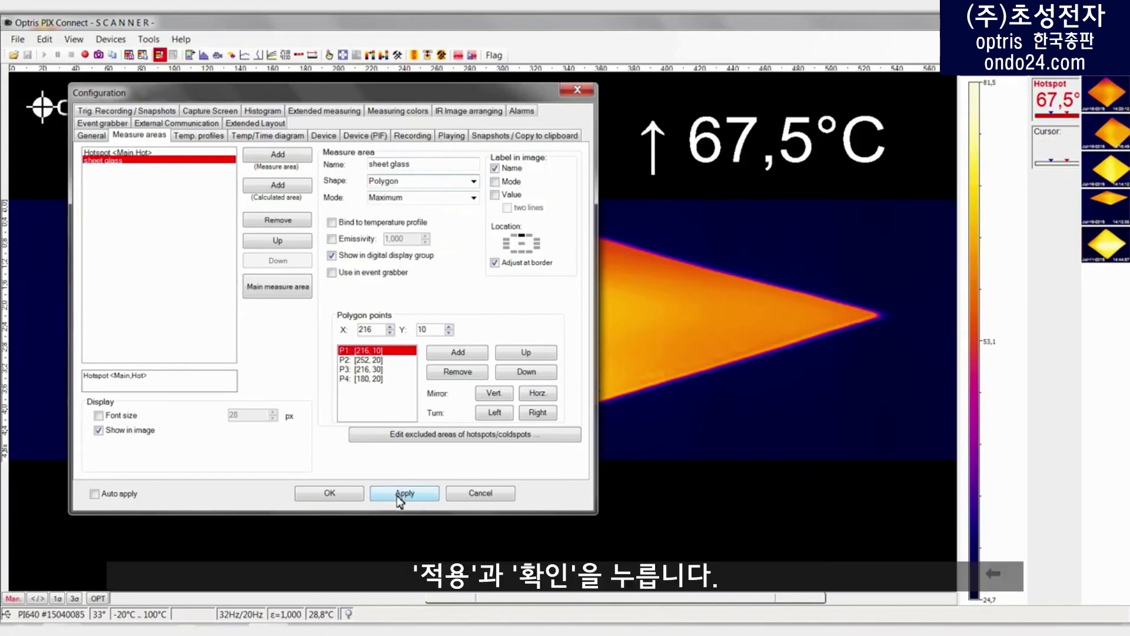
{"action": "left_click", "coordinate": [326, 493]}
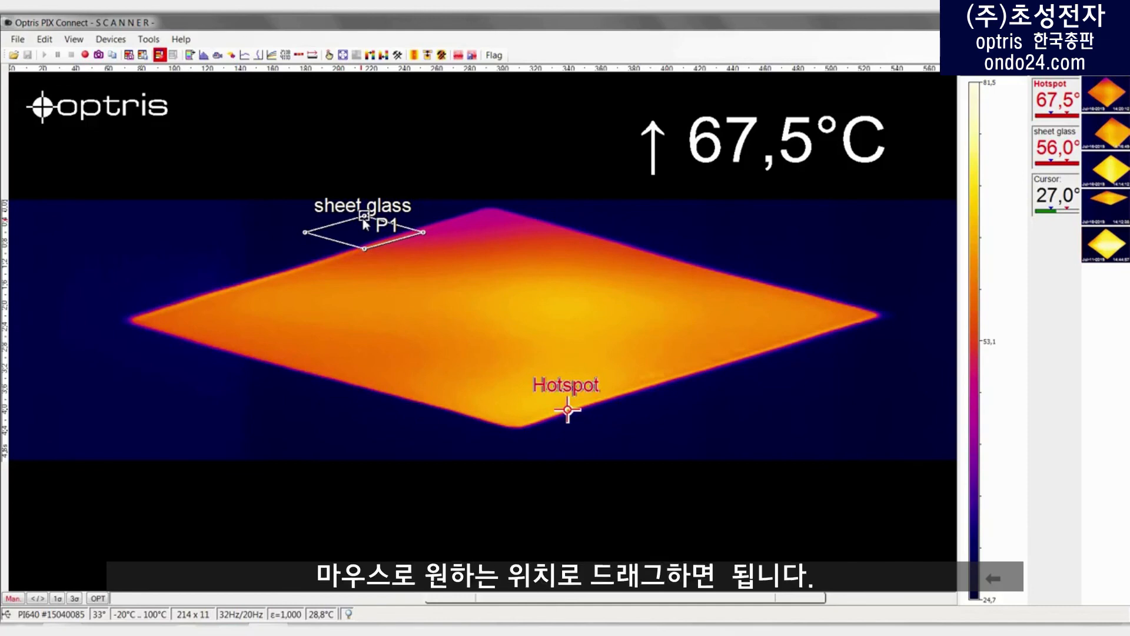
Step: Move the polygon points of the "sheet glass" area onto the four corners of the glass sheet in the thermal image
{"action": "left_click_drag", "start_coordinate": [365, 222], "coordinate": [128, 327]}
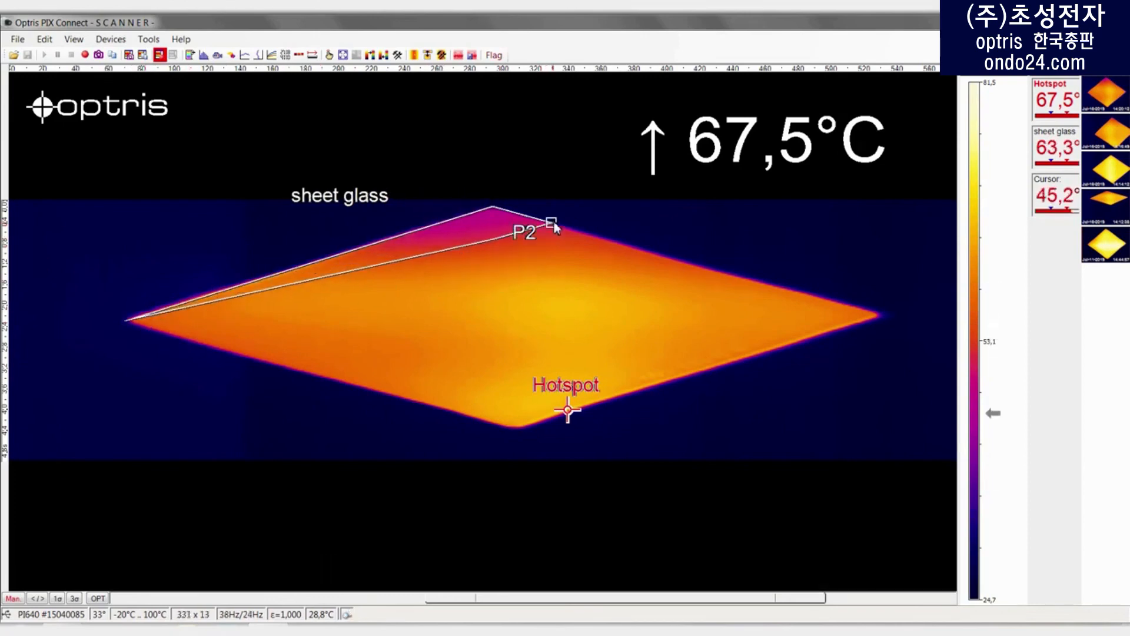
{"action": "left_click_drag", "start_coordinate": [551, 221], "coordinate": [886, 313]}
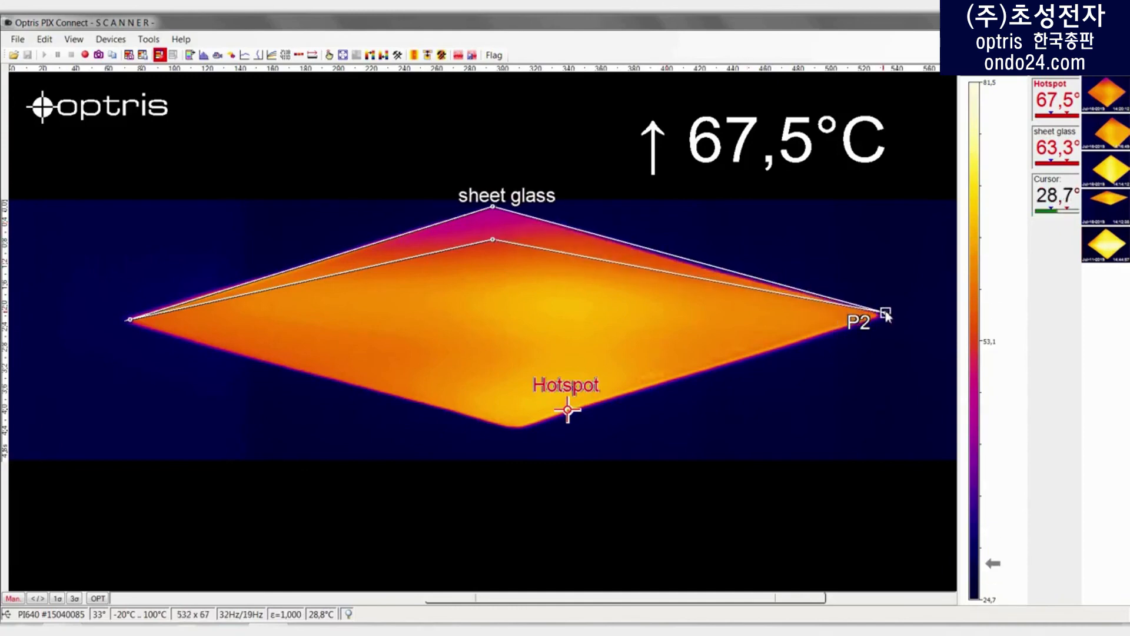
{"action": "left_click_drag", "start_coordinate": [492, 242], "coordinate": [508, 372]}
{"action": "left_click_drag", "start_coordinate": [508, 412], "coordinate": [519, 435]}
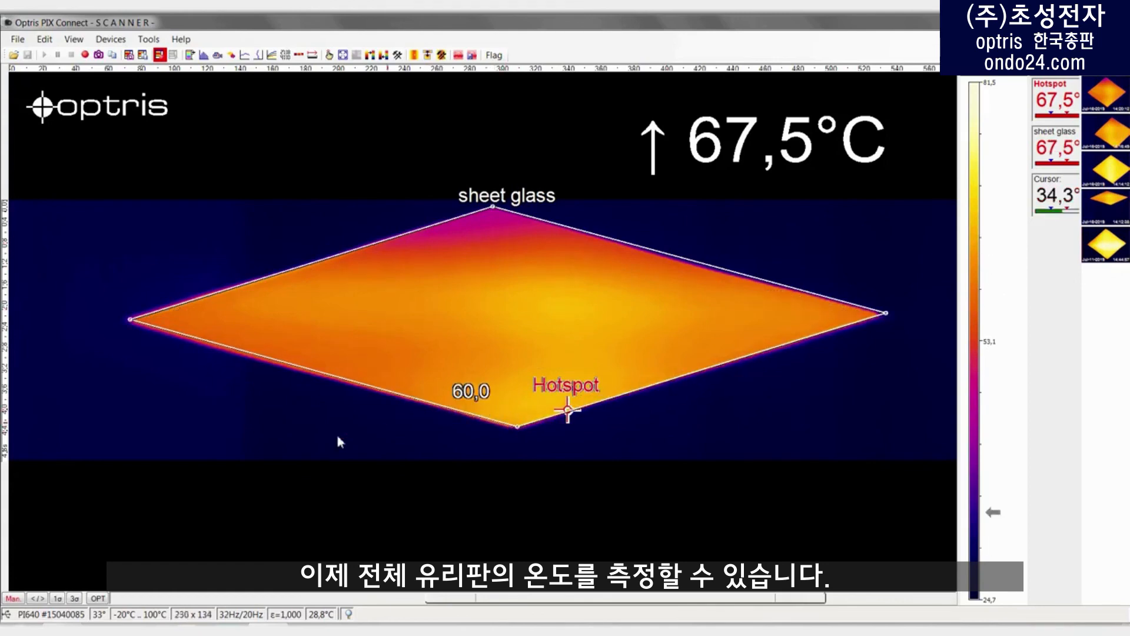